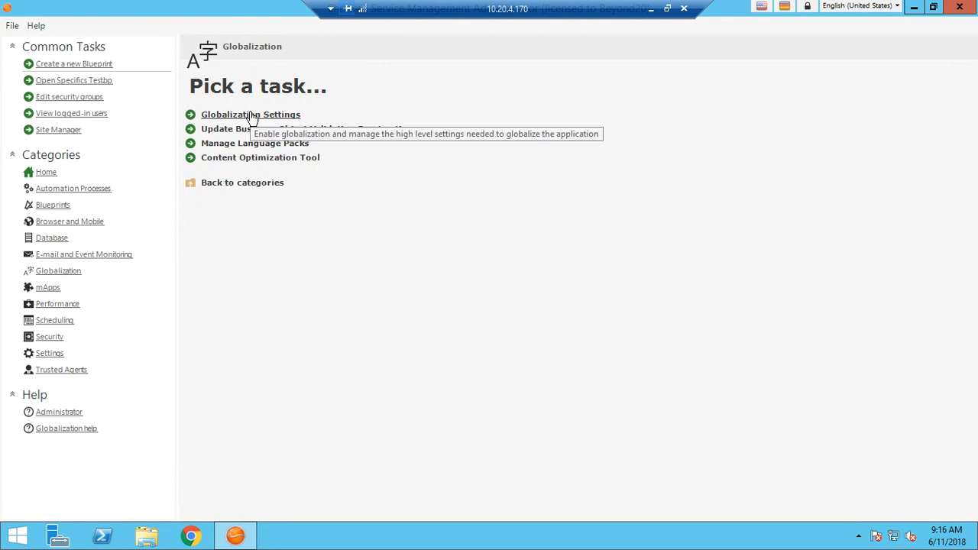
Review the globalization settings and the list of enabled cultures, leaving them as they are.
click(252, 115)
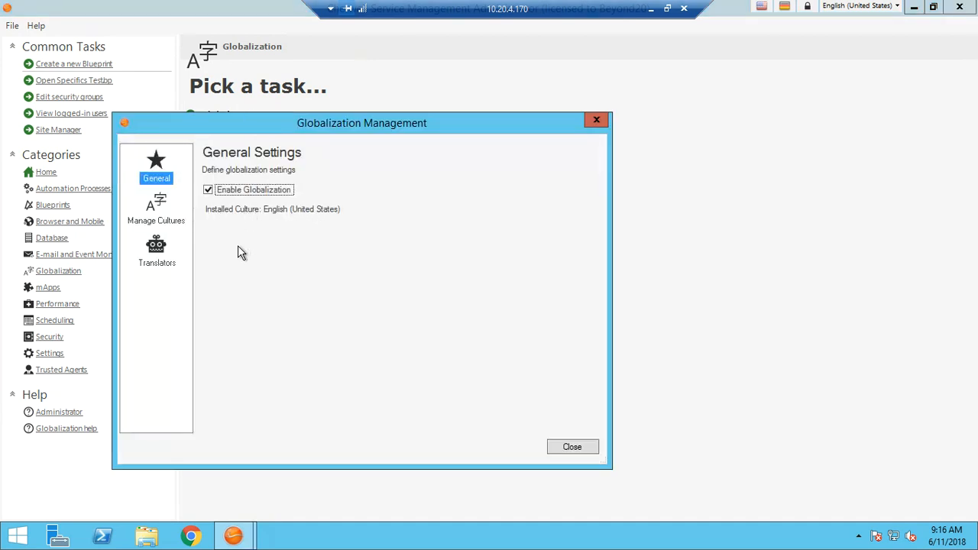
click(162, 222)
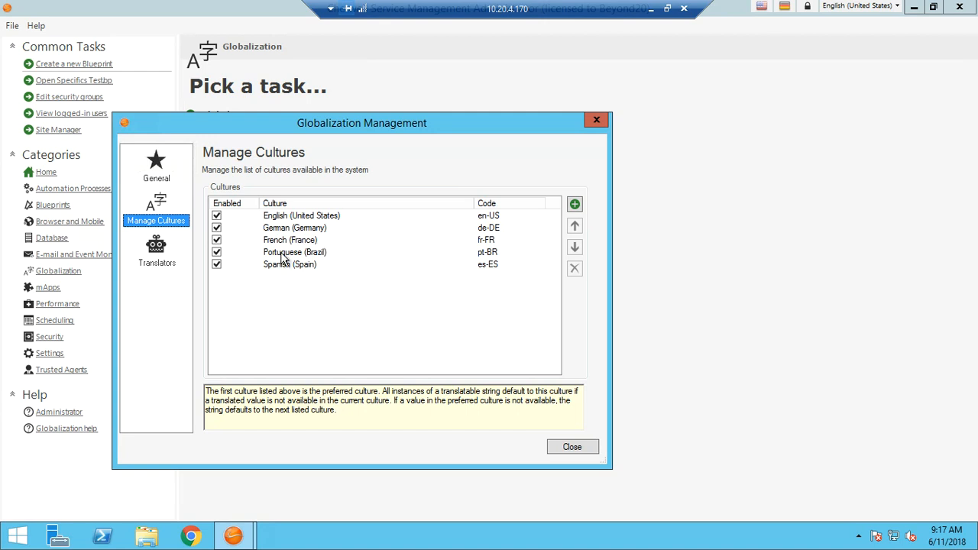
click(580, 451)
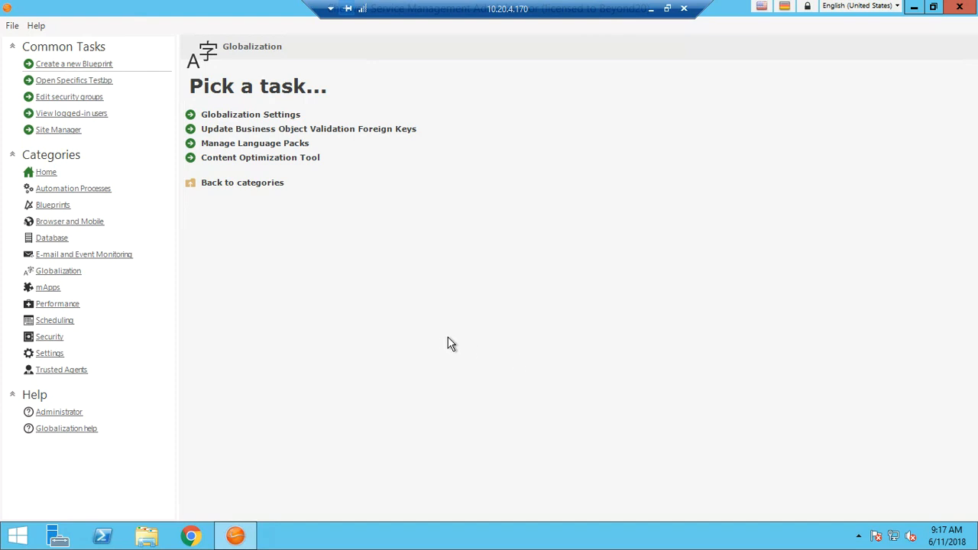
Create a new Blueprint and start a new group member under the supporting Specifics object.
click(76, 63)
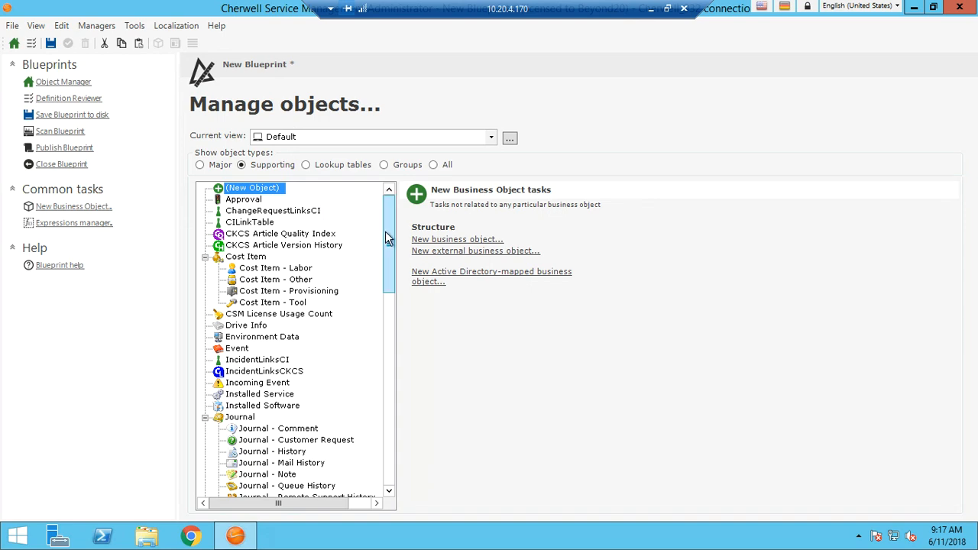
scroll(396, 391, down, 15)
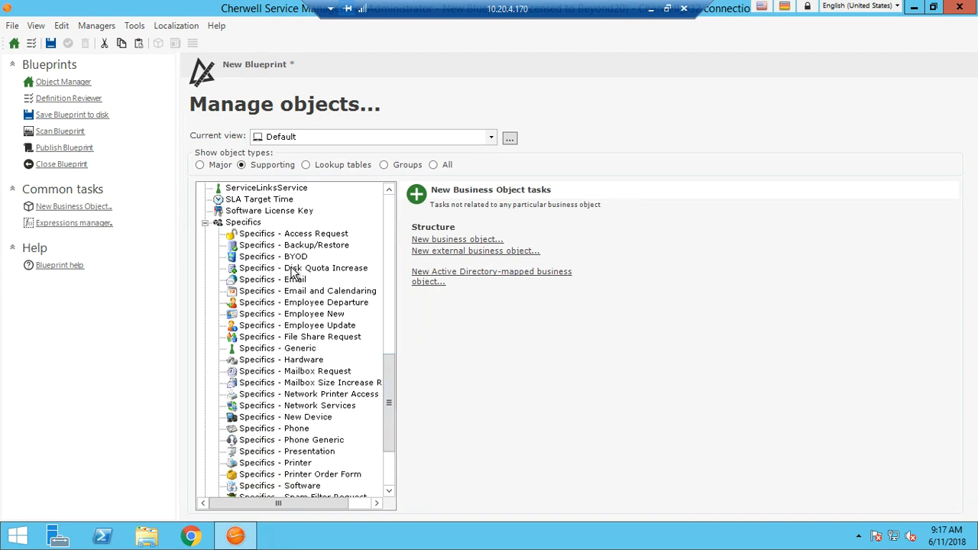
click(245, 223)
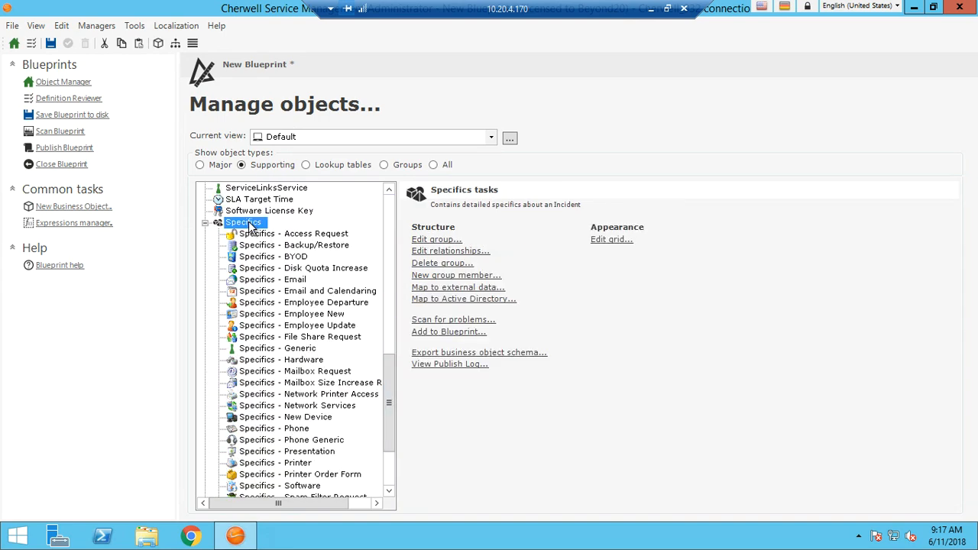
click(443, 277)
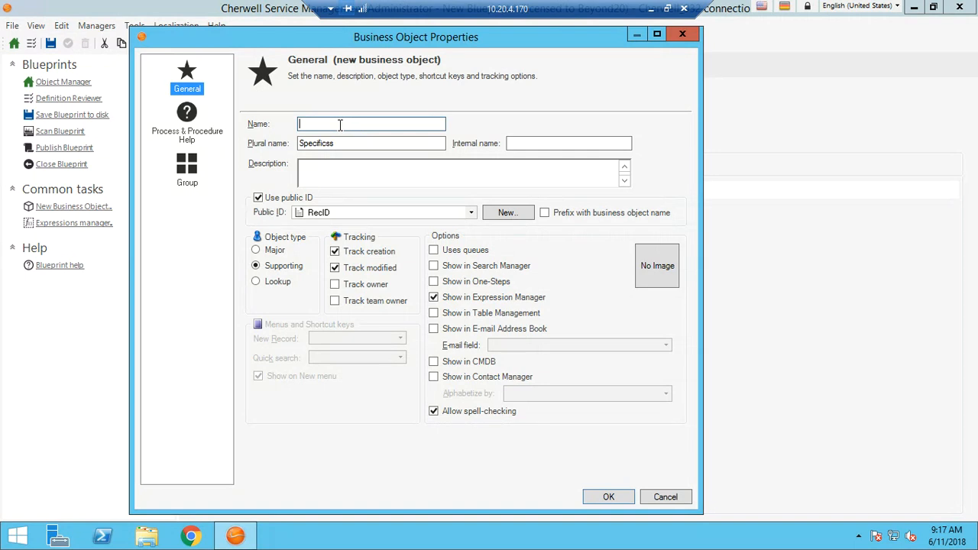
Clear the default plural name, name the new business object "Specifics - Test" and create it.
drag(338, 143, 279, 145)
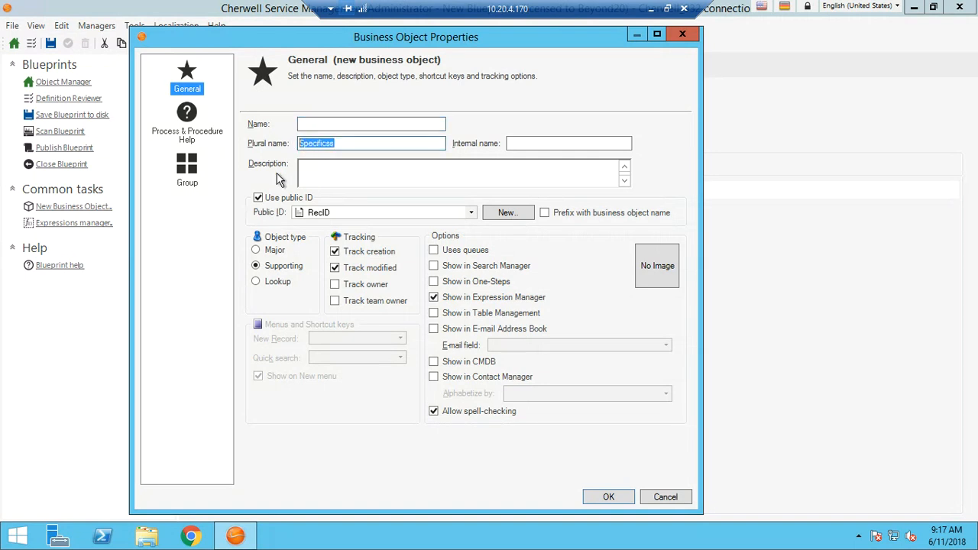
key(BackSpace)
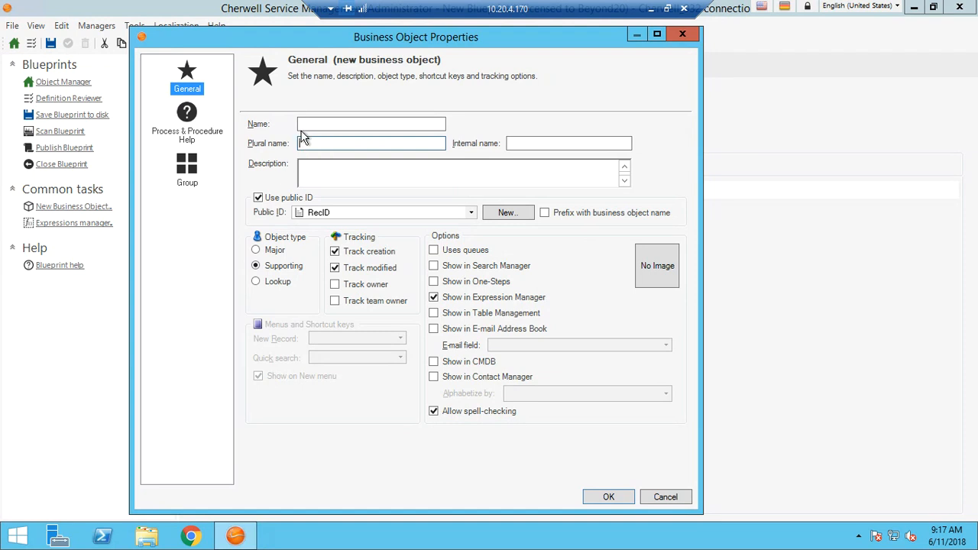
click(343, 123)
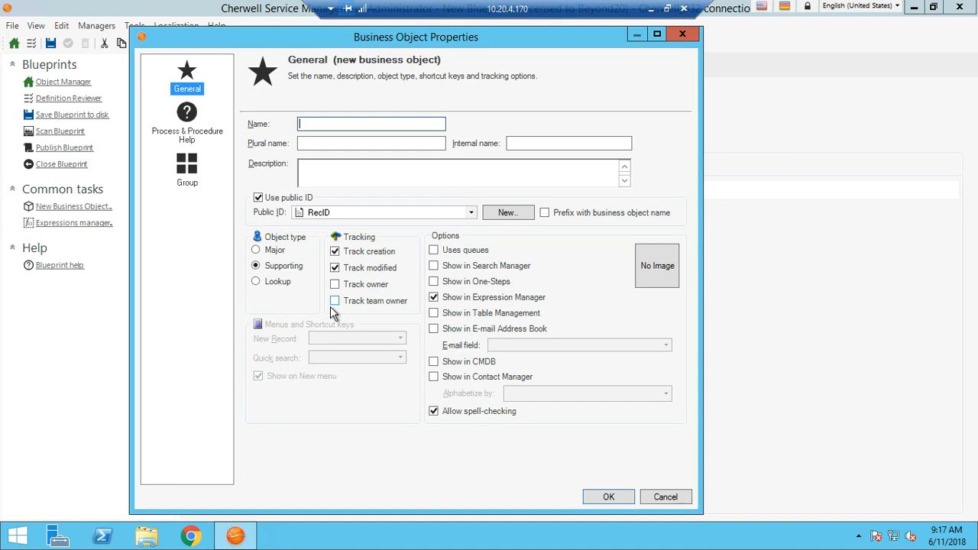
text(Specifics)
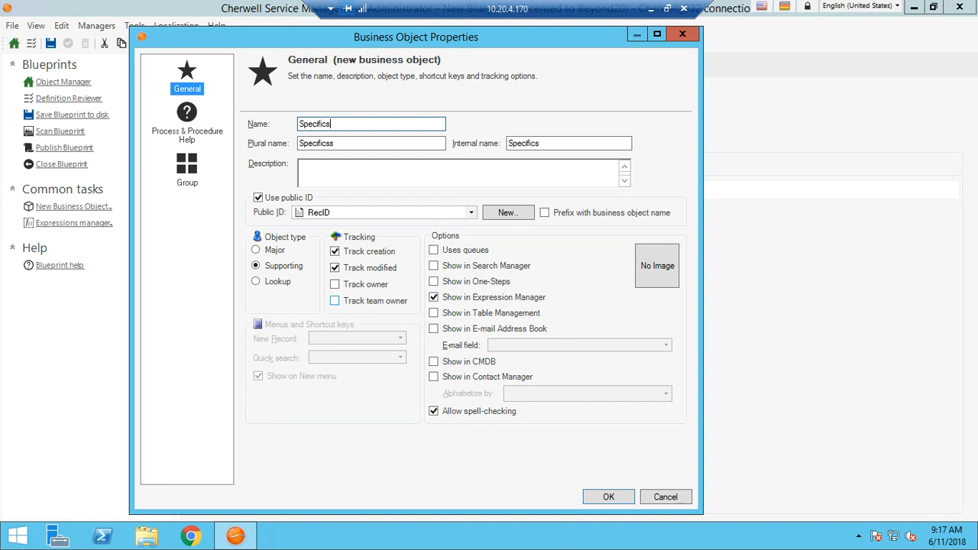
text( - Test)
click(600, 501)
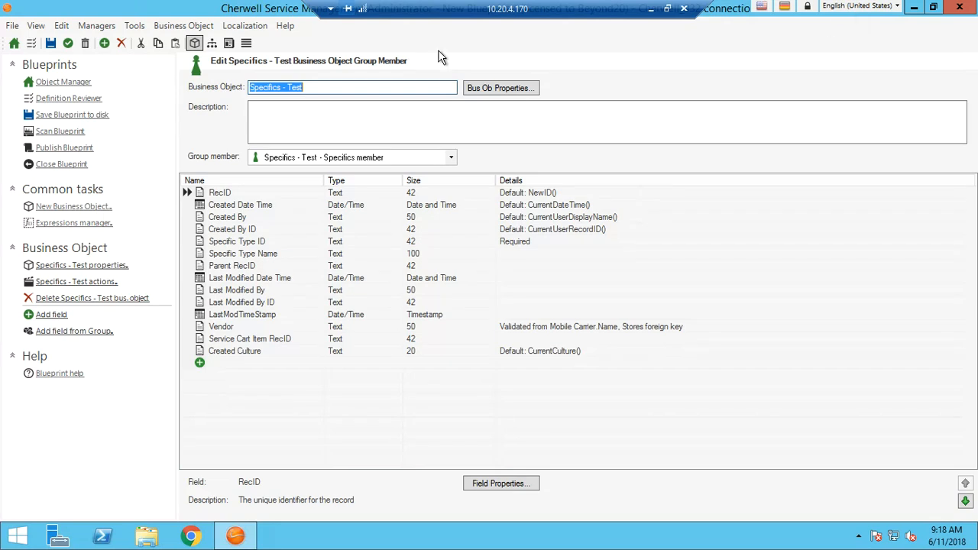
Save the Blueprint as "Specifics Test.bp" in the DEmo_932 folder, replacing the existing file.
click(58, 42)
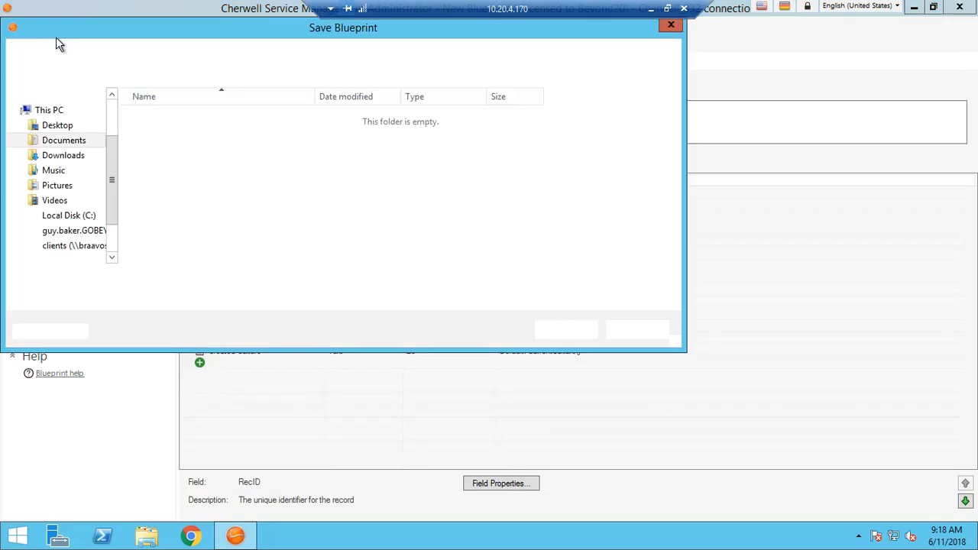
click(155, 133)
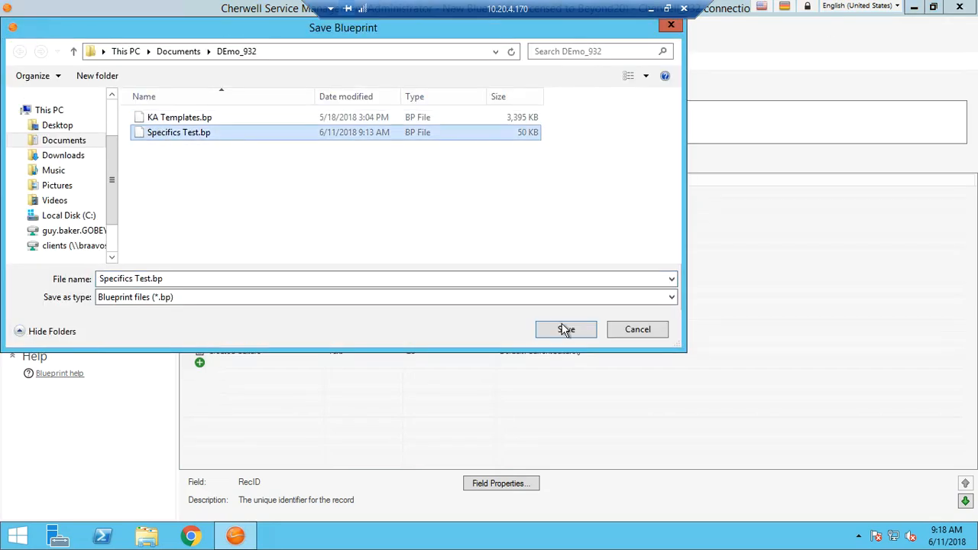
click(564, 329)
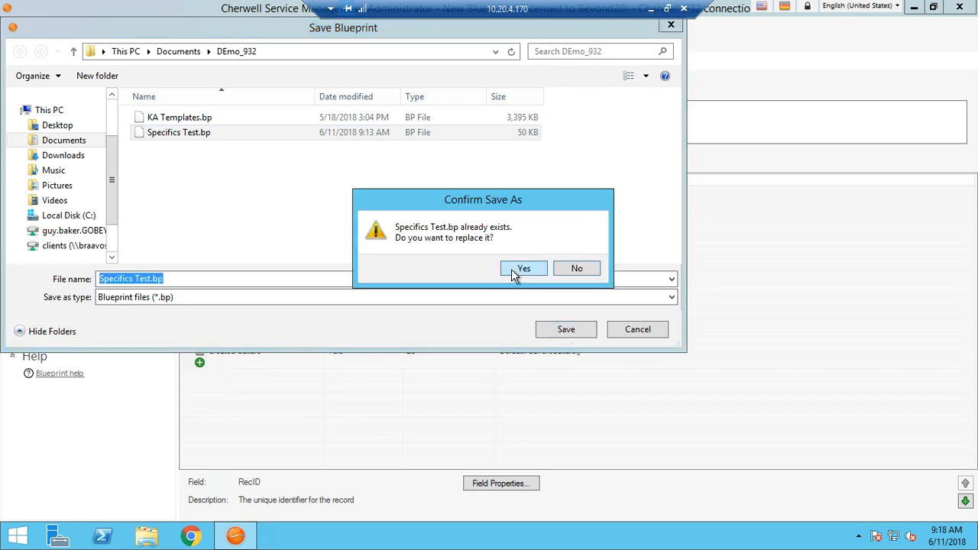
click(513, 269)
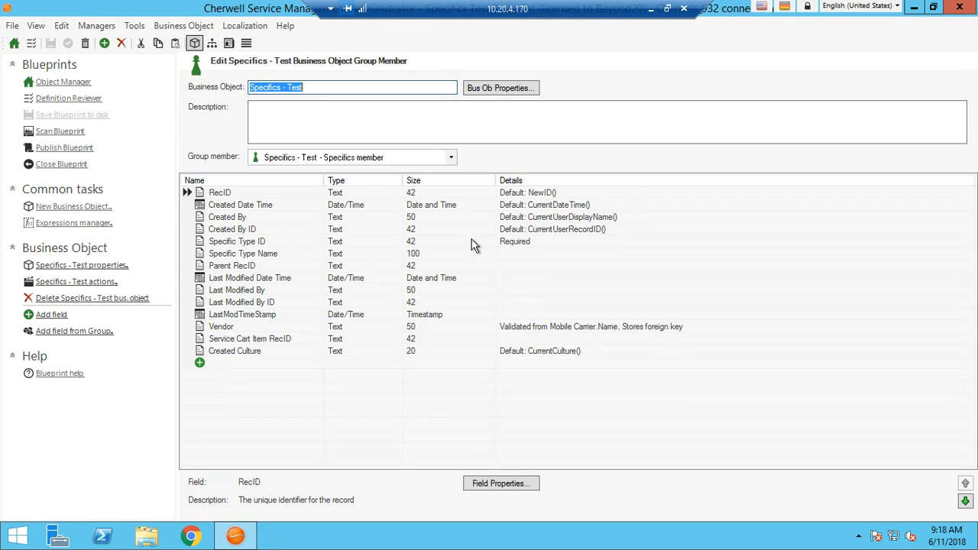
Switch the culture to German (Germany) and set the business object's plural name to "Specifics - Tests".
click(896, 7)
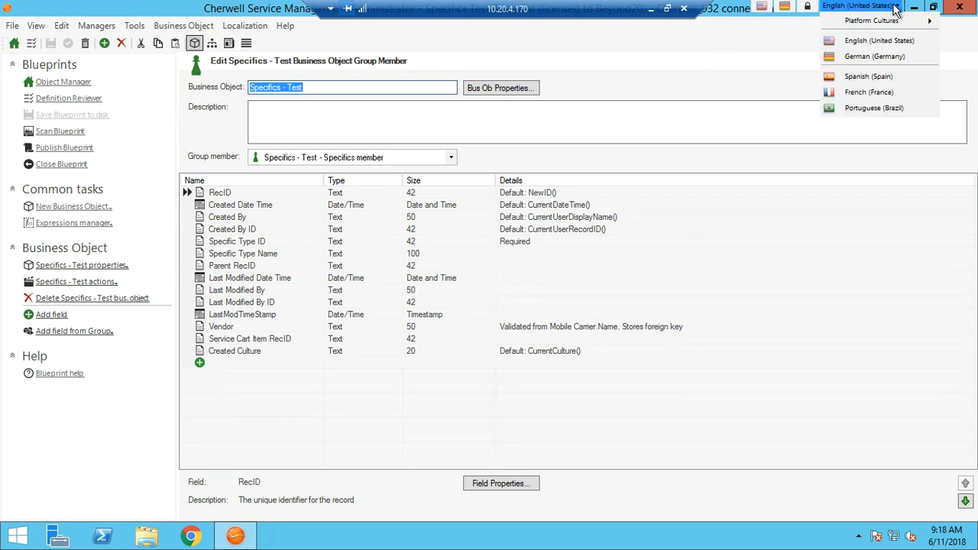
click(869, 61)
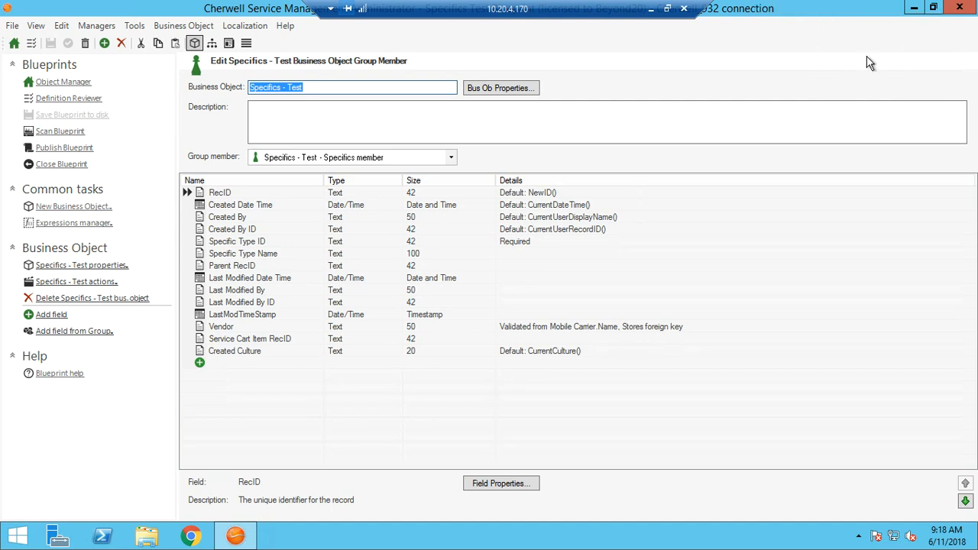
click(501, 90)
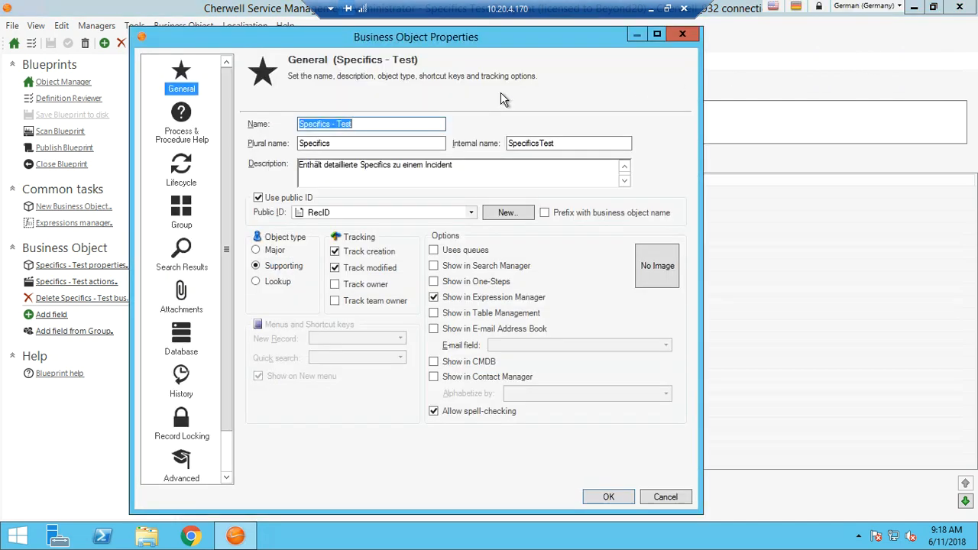
click(354, 124)
drag(354, 124, 287, 125)
key(ctrl+c)
click(334, 143)
double_click(300, 143)
key(ctrl+v)
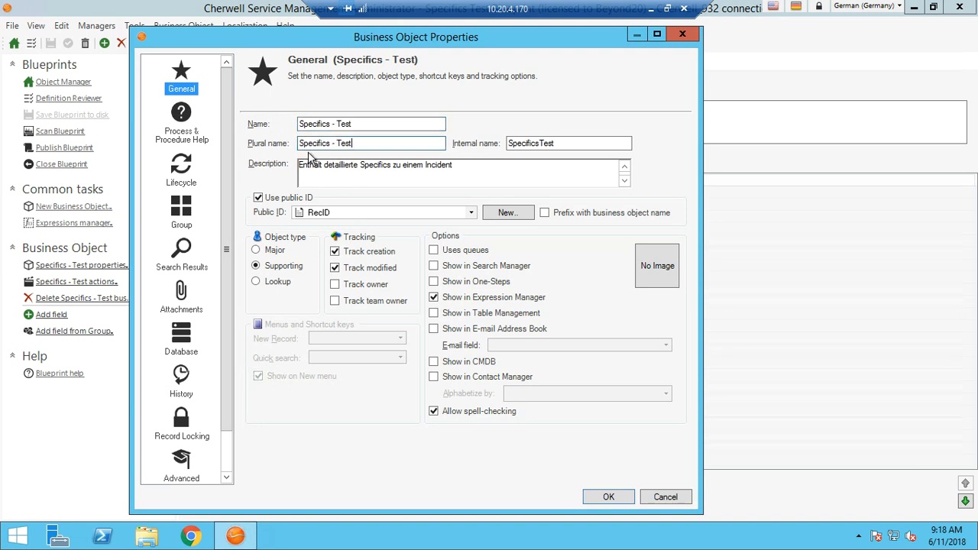
text(s)
click(619, 499)
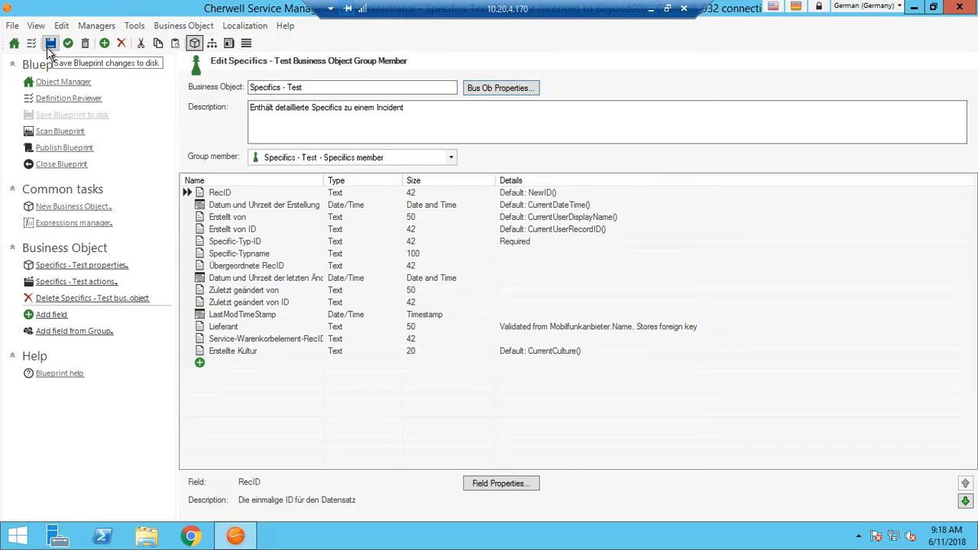
Switch the culture to Spanish (Spain), set the business object's plural name to "Specifics - Tests" and save the Blueprint.
click(901, 7)
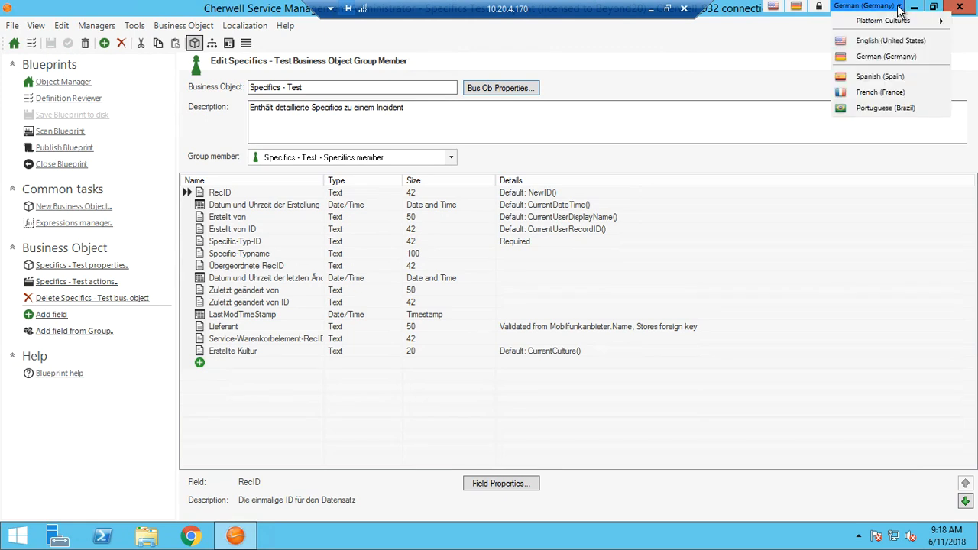
click(879, 77)
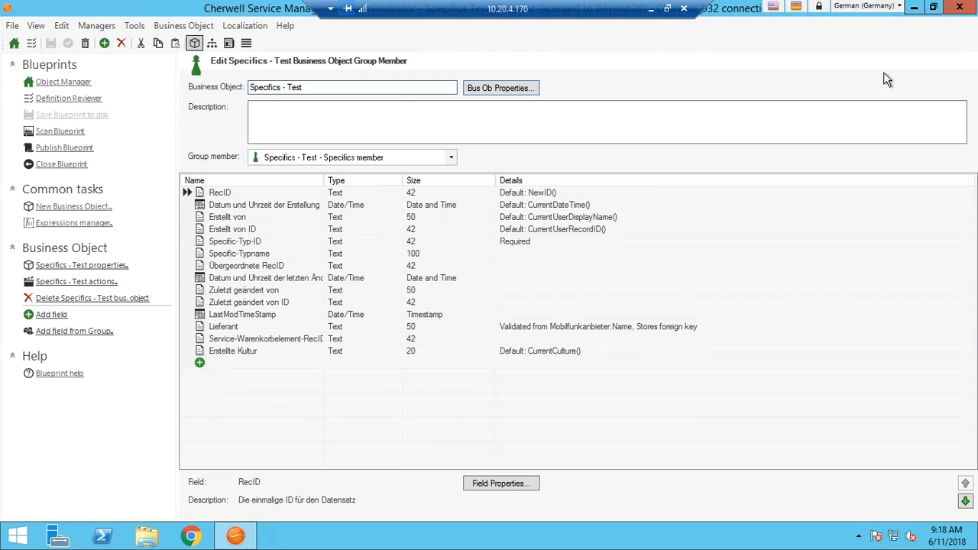
click(507, 89)
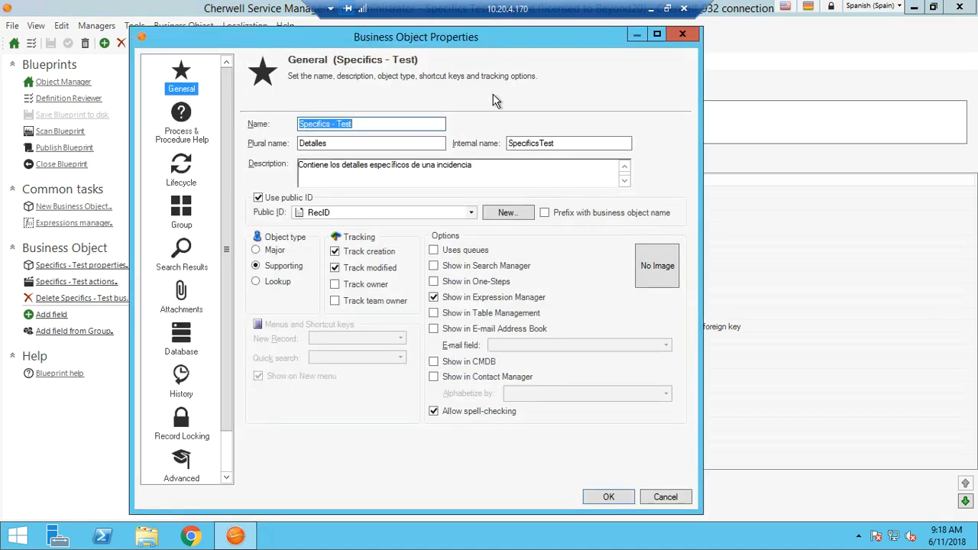
click(328, 143)
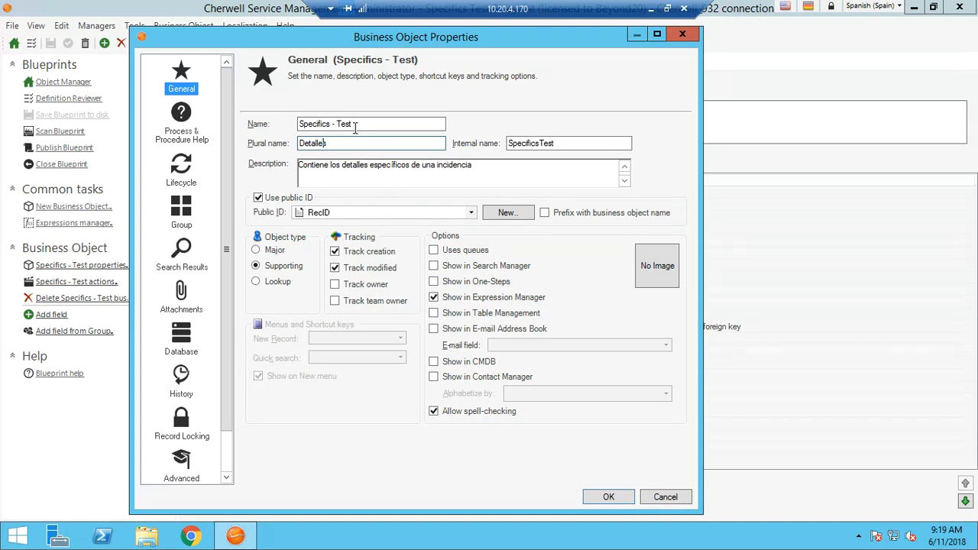
drag(355, 123, 291, 124)
key(ctrl+v)
text(s)
click(594, 499)
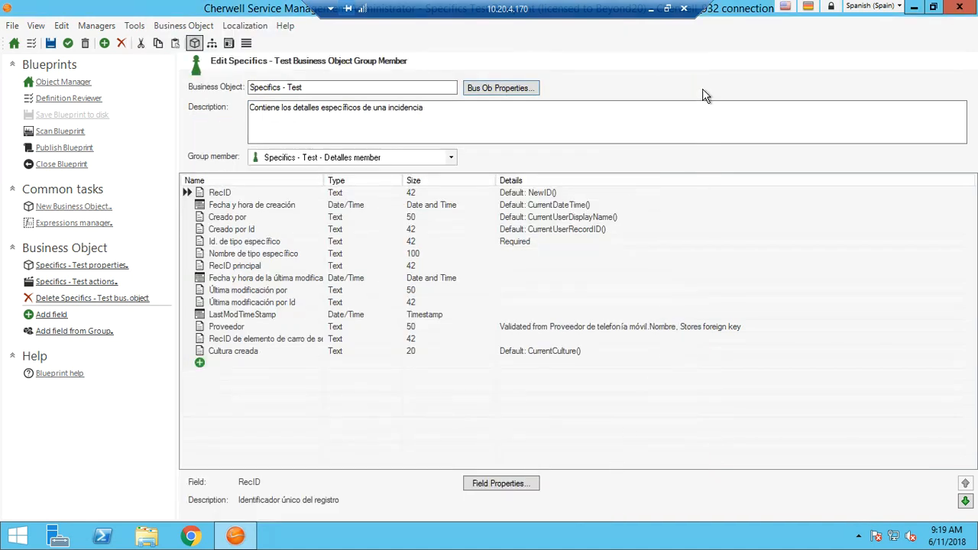
click(51, 43)
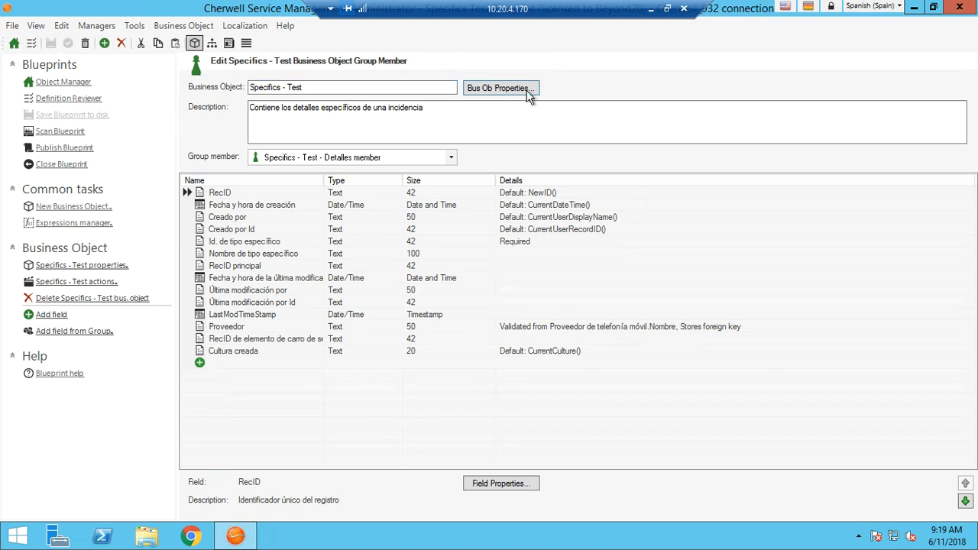
Switch the culture to French (France) and replace the business object's plural name with a copy of its name, "Specifics - Test".
click(900, 6)
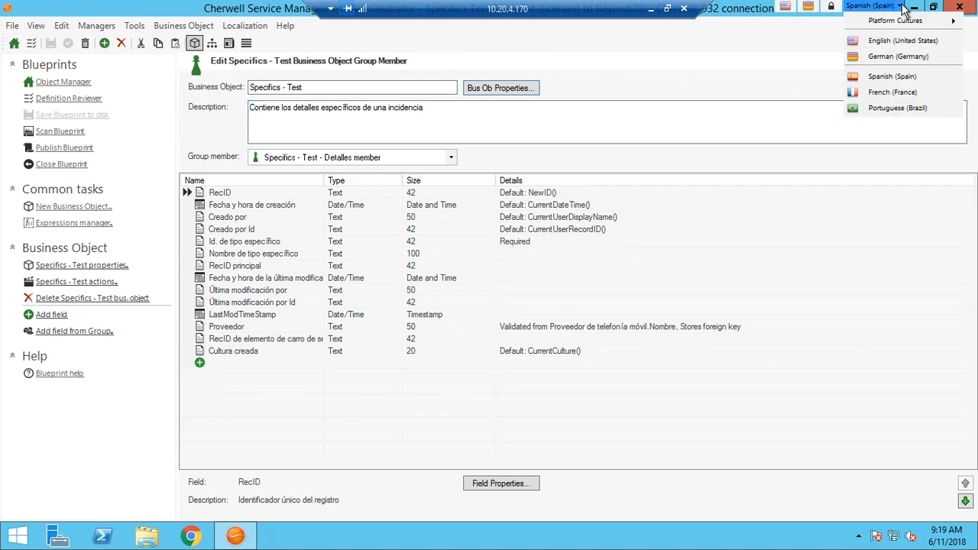
click(893, 93)
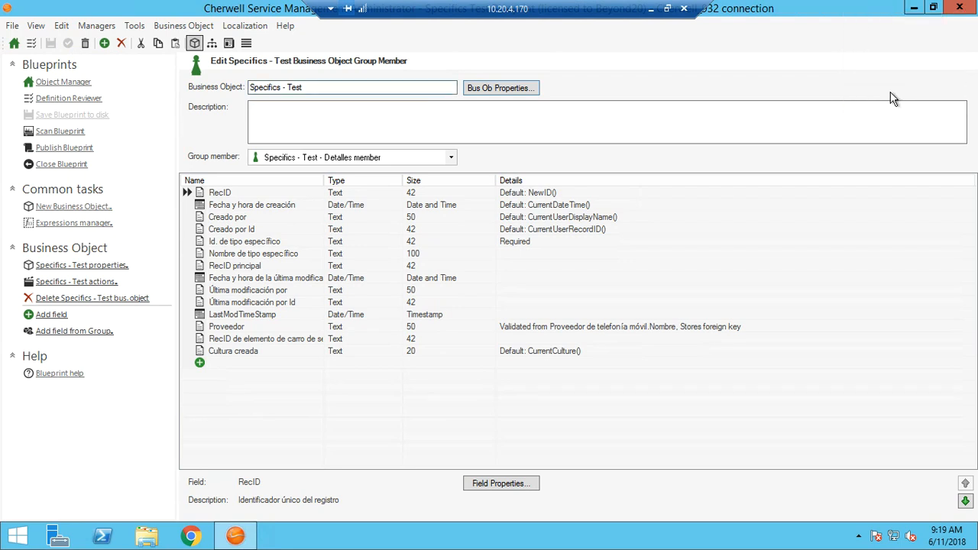
click(518, 90)
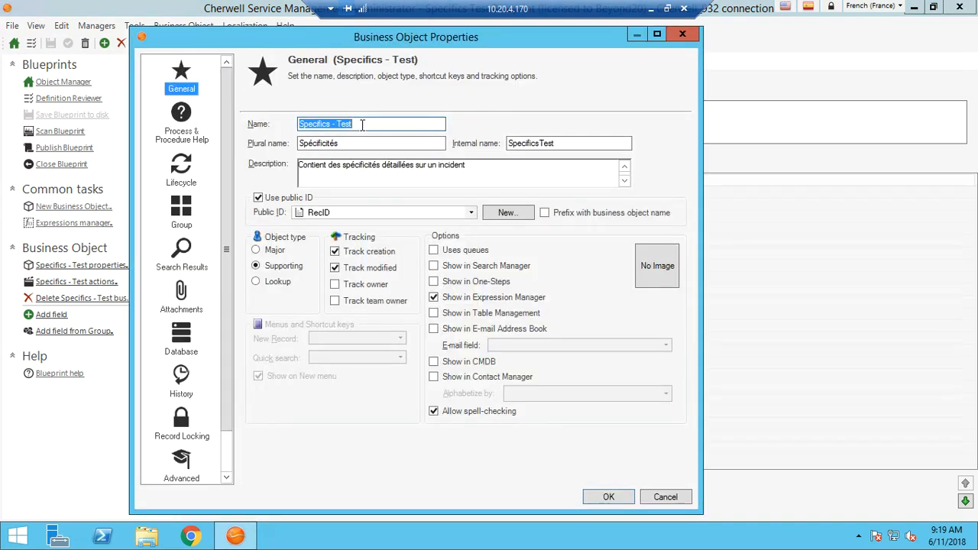
drag(362, 124, 286, 116)
key(ctrl+c)
click(358, 144)
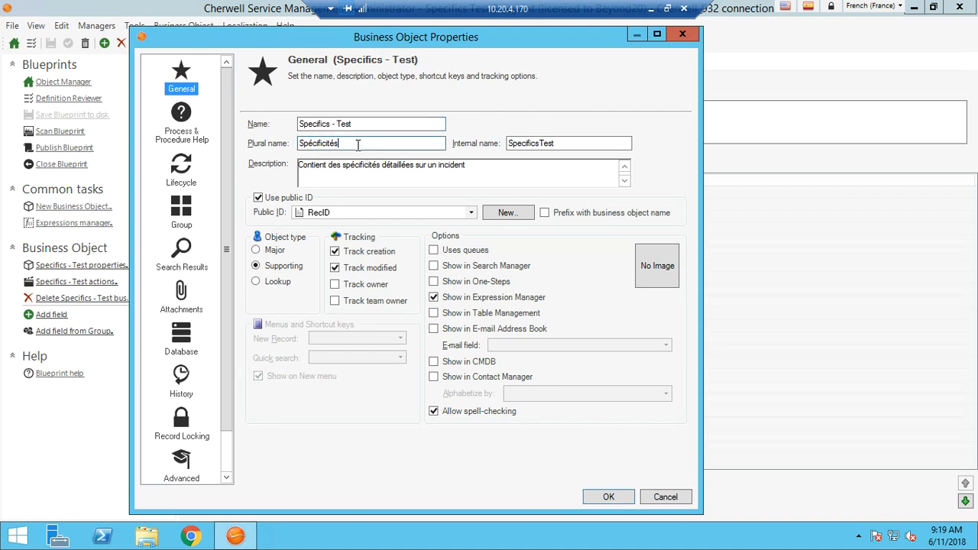
drag(340, 143, 286, 143)
key(ctrl+v)
click(608, 498)
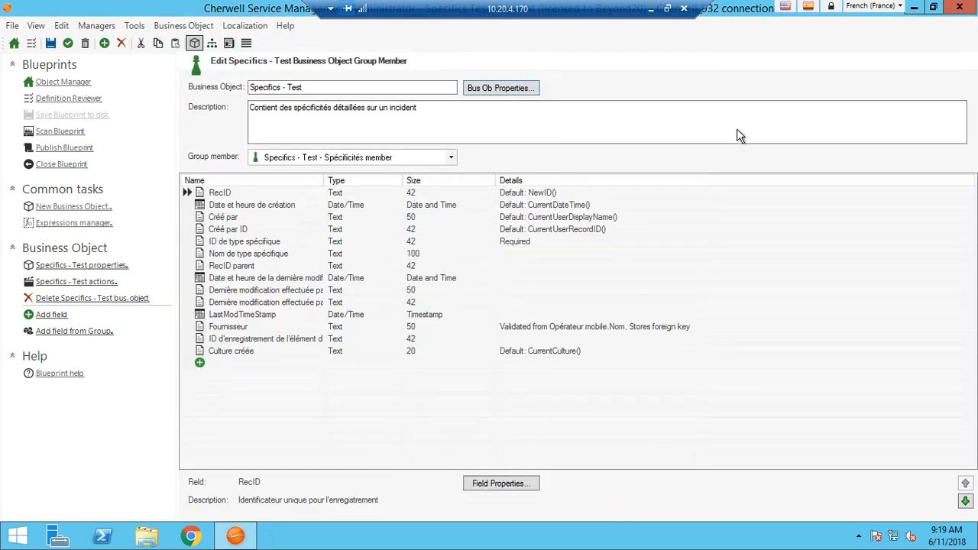
Switch the culture to Portuguese (Brazil), applying the pending changes to the Blueprint, and set the business object's plural name to "Specifics - Tests".
click(900, 7)
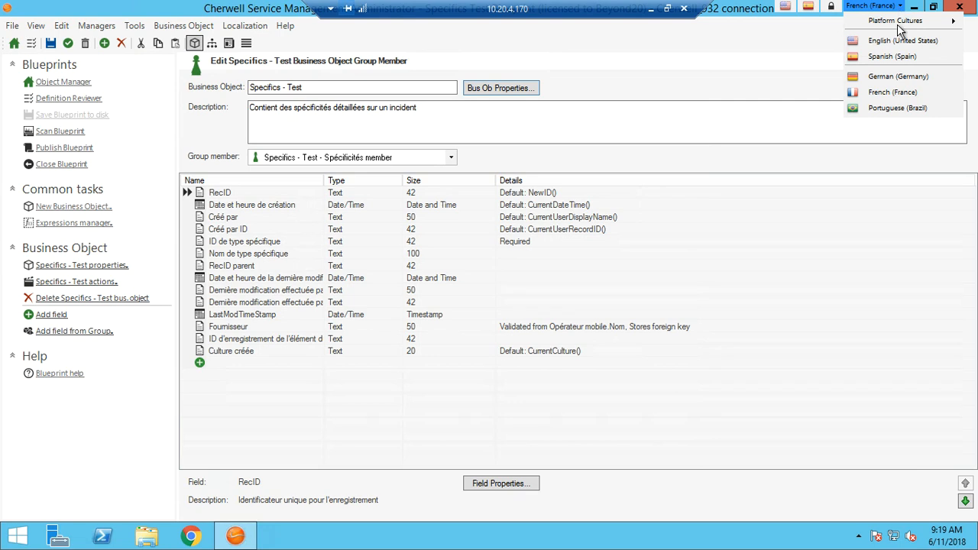
click(875, 107)
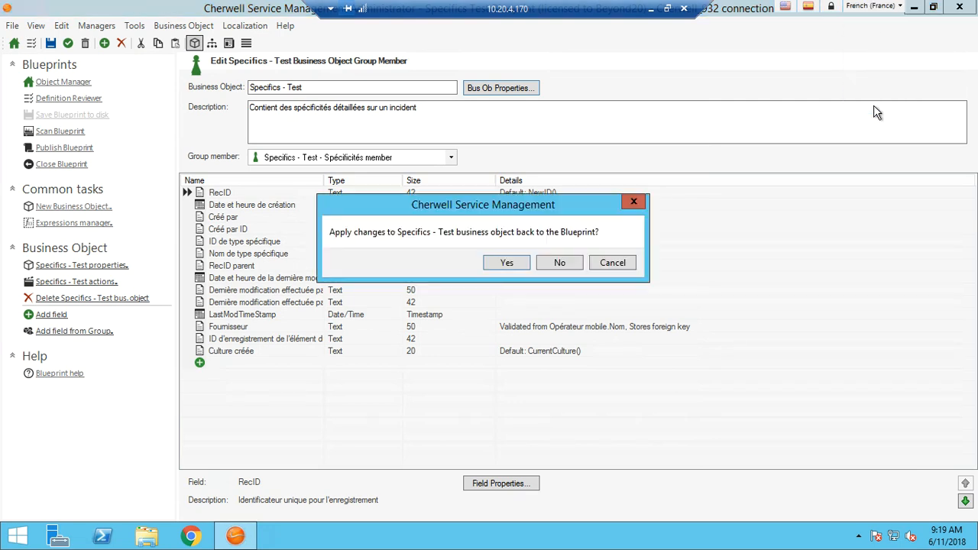
click(509, 262)
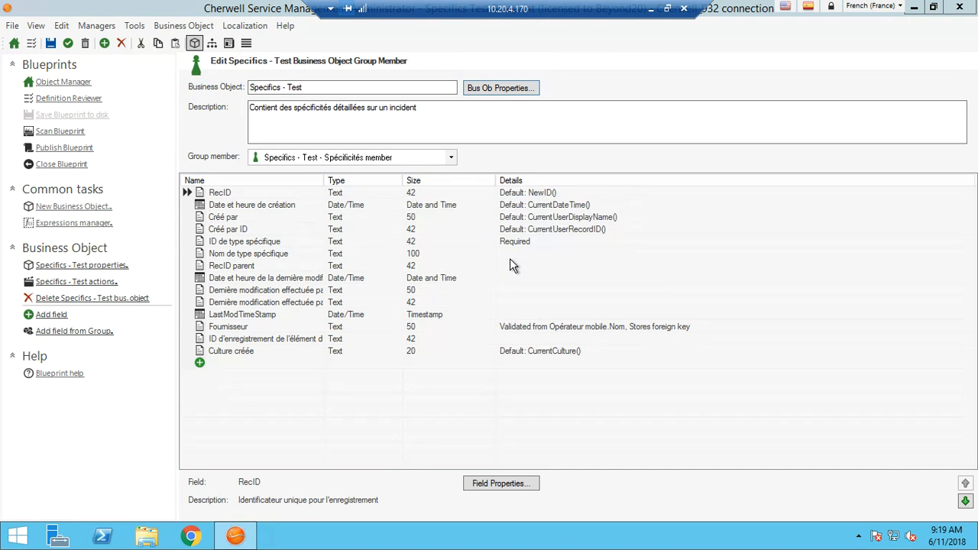
click(505, 88)
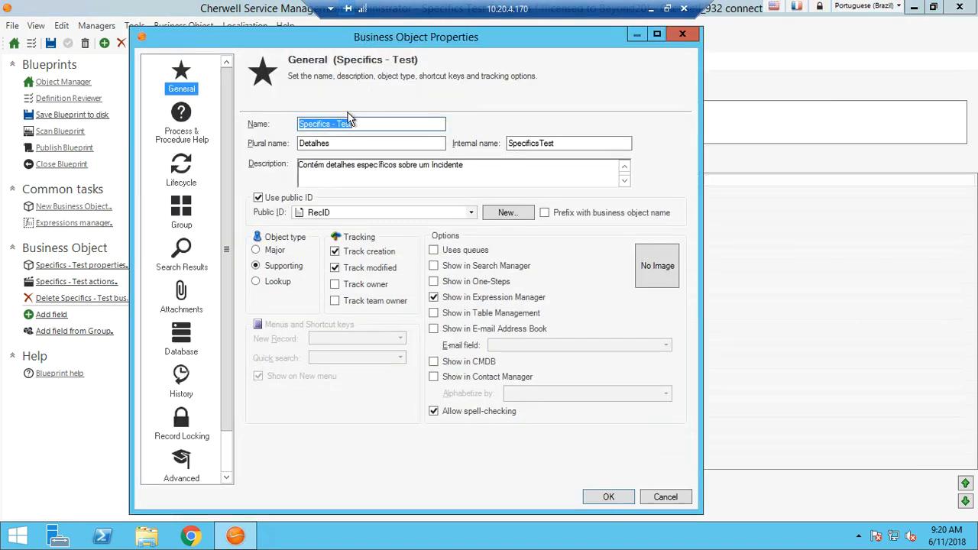
click(362, 124)
drag(362, 124, 291, 125)
key(ctrl+c)
drag(343, 140, 296, 142)
key(ctrl+v)
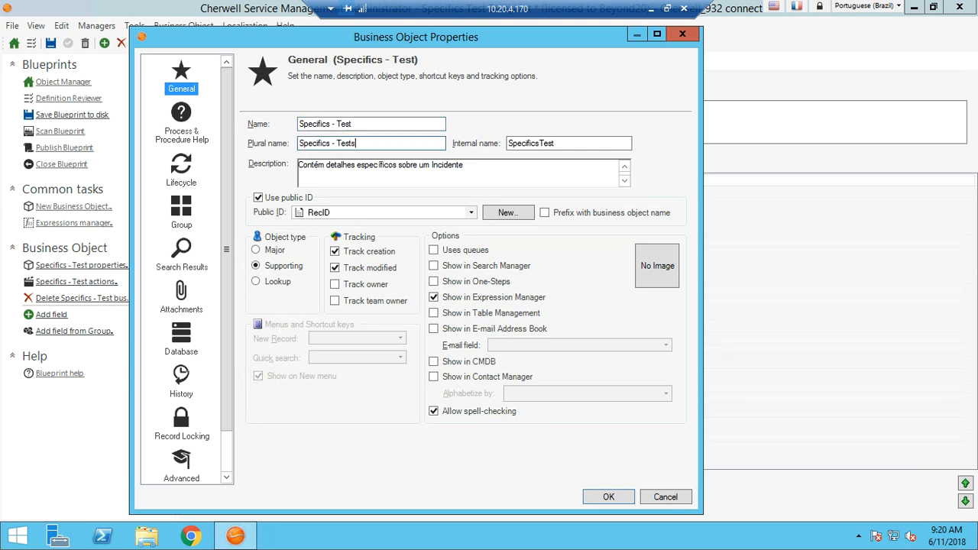
click(603, 497)
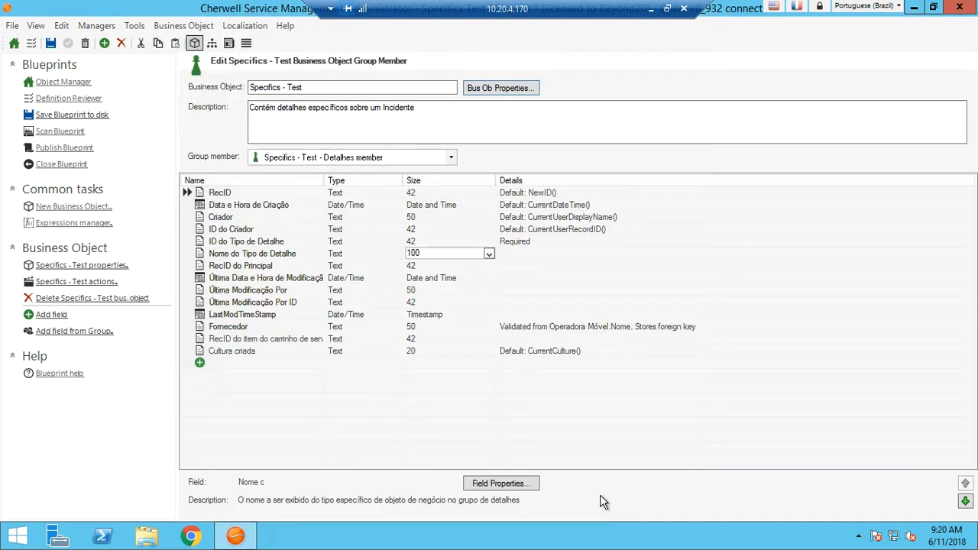
Save the Blueprint and publish its changes to the live system with the existing publishing options.
click(50, 43)
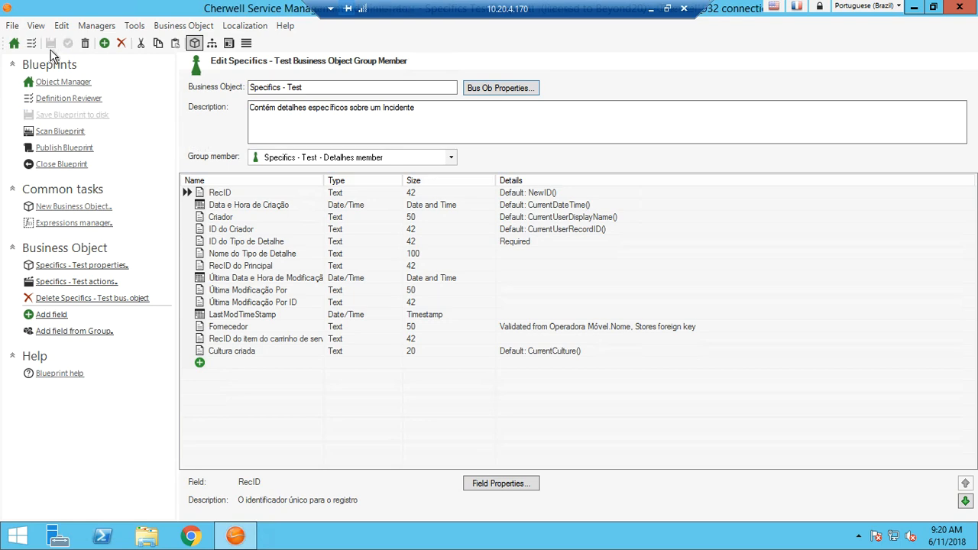
click(62, 154)
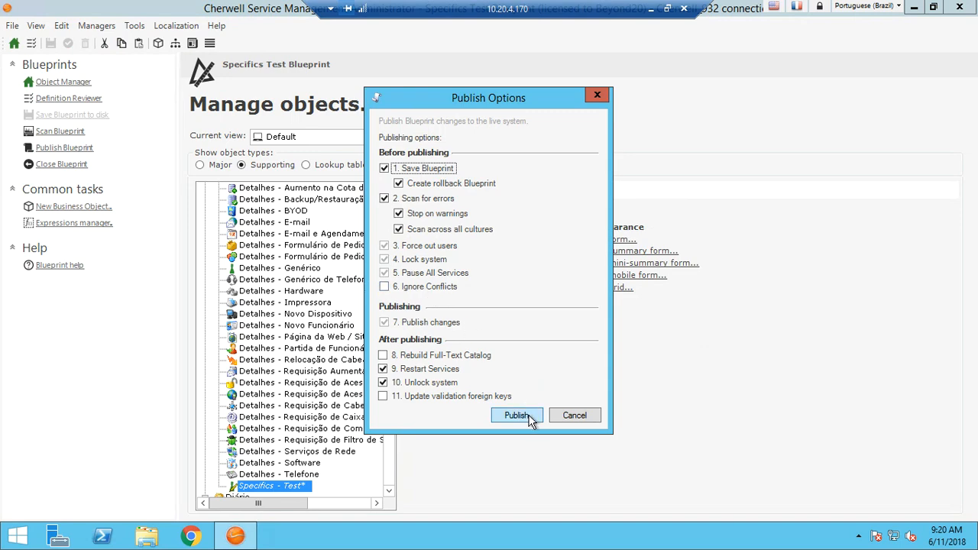
click(516, 416)
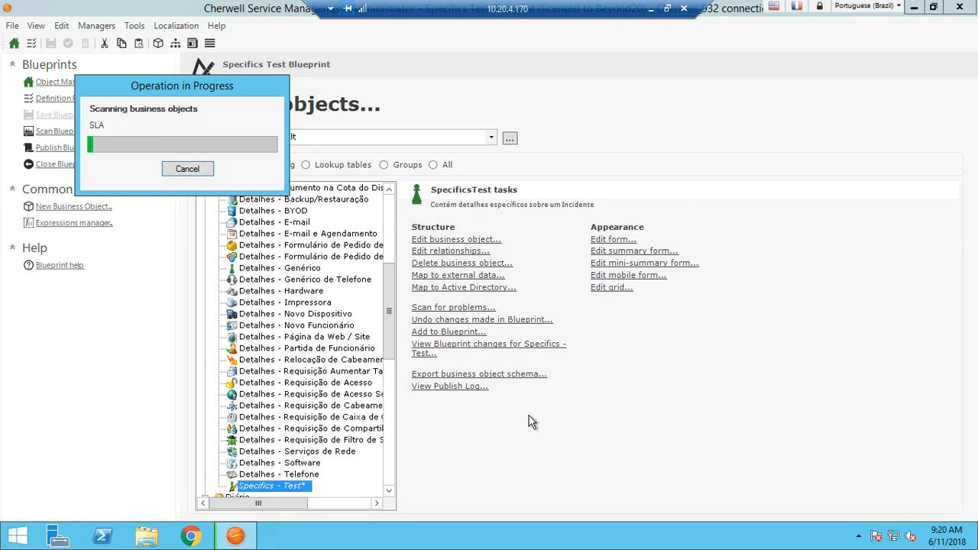